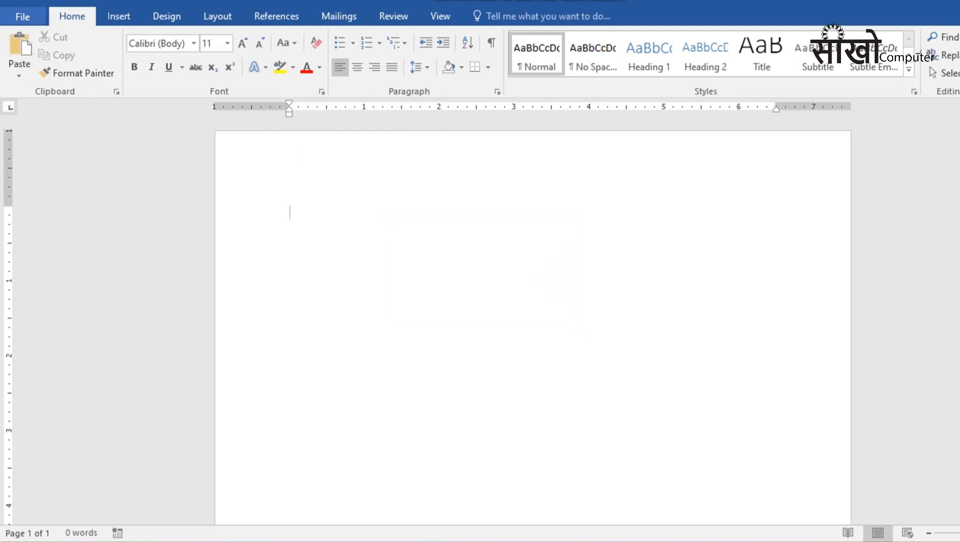
# Open the ribbon customization options and add a new custom main tab directly after Insert
pyautogui.click(23, 16)
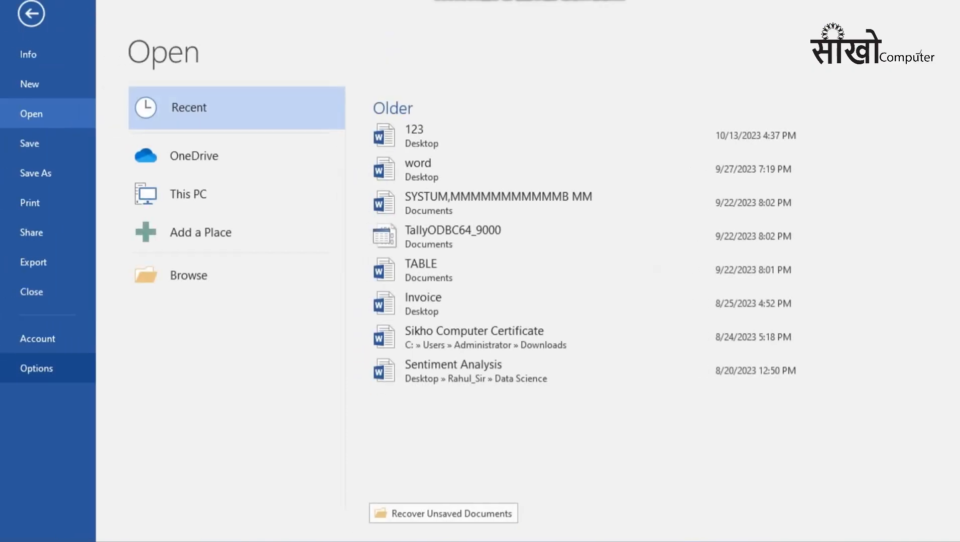
pyautogui.click(36, 368)
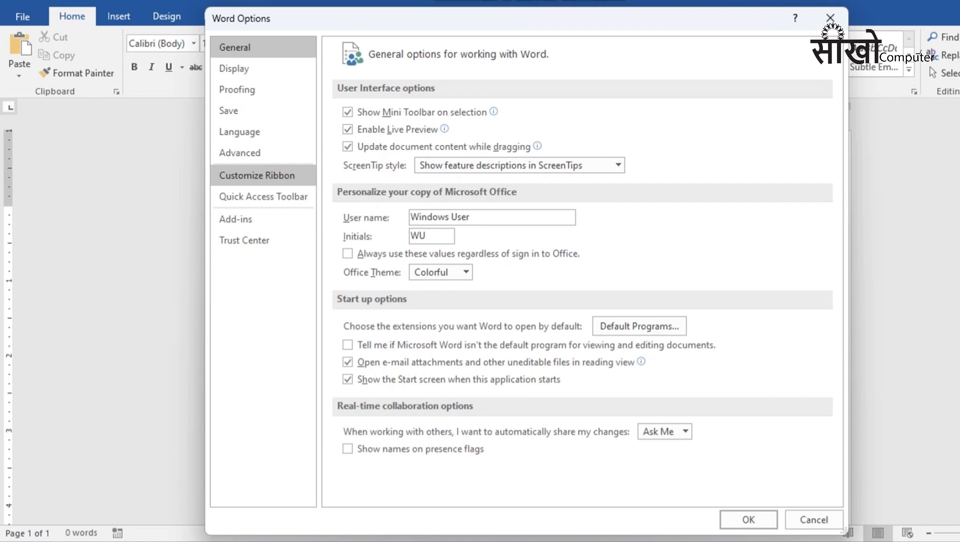
pyautogui.click(257, 176)
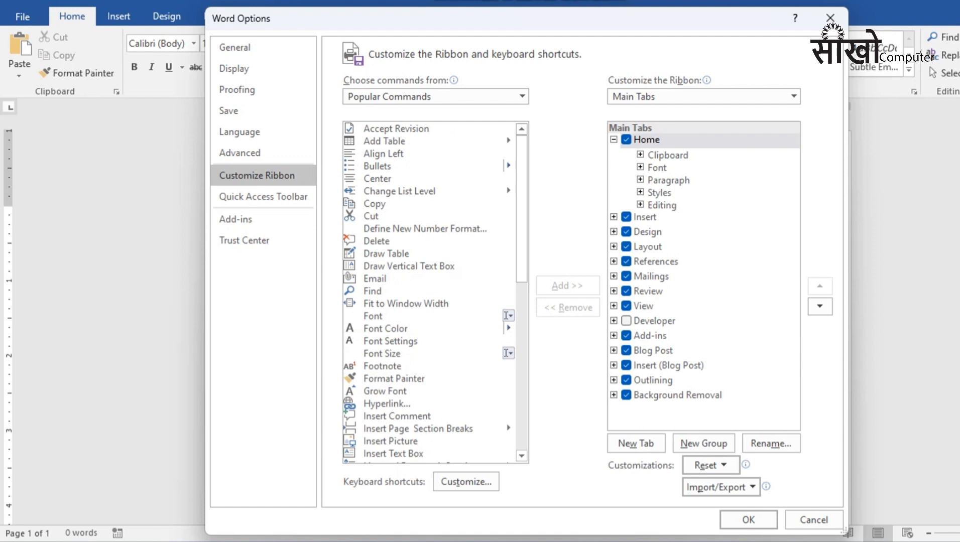
pyautogui.click(646, 217)
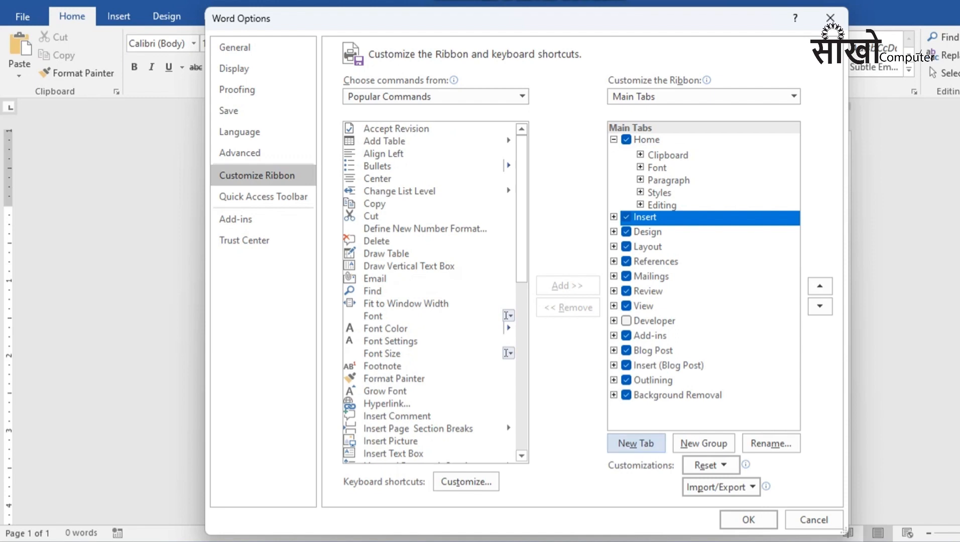
pyautogui.click(637, 443)
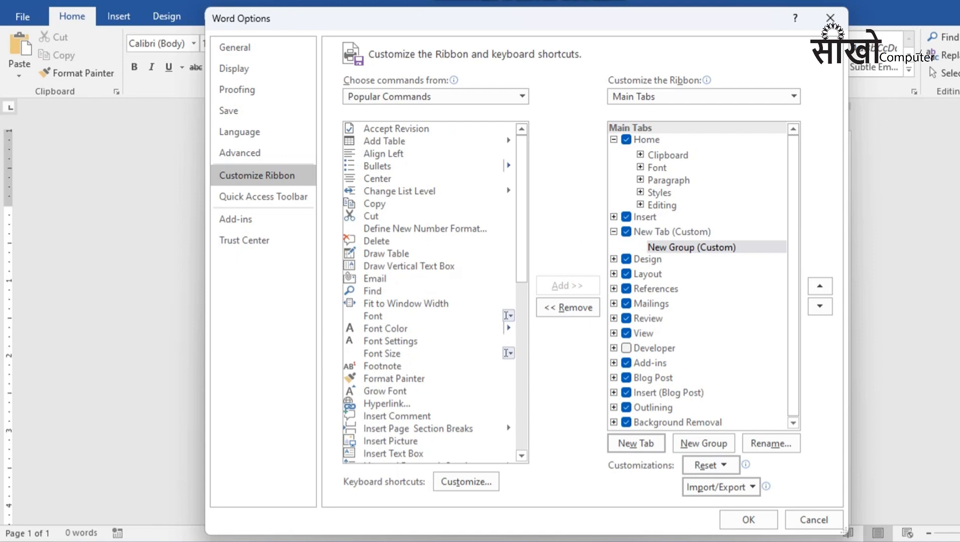
# Rename the new custom tab with the person's first name
pyautogui.click(672, 232)
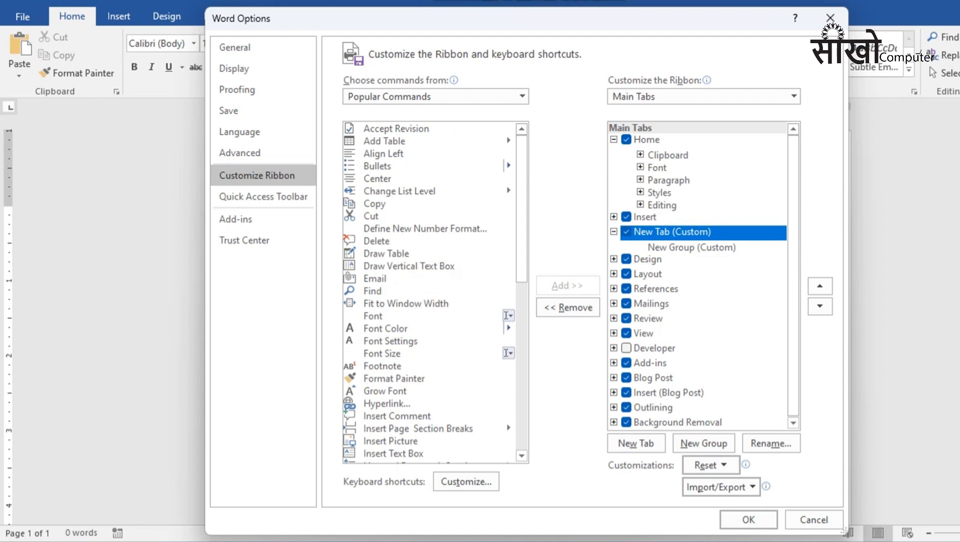
pyautogui.click(771, 443)
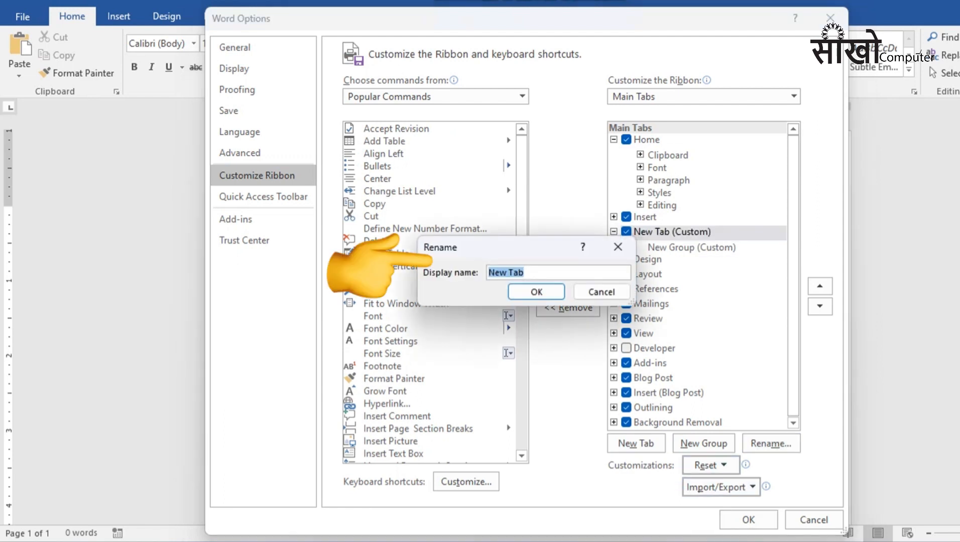
pyautogui.write('shalu')
pyautogui.press('Return')
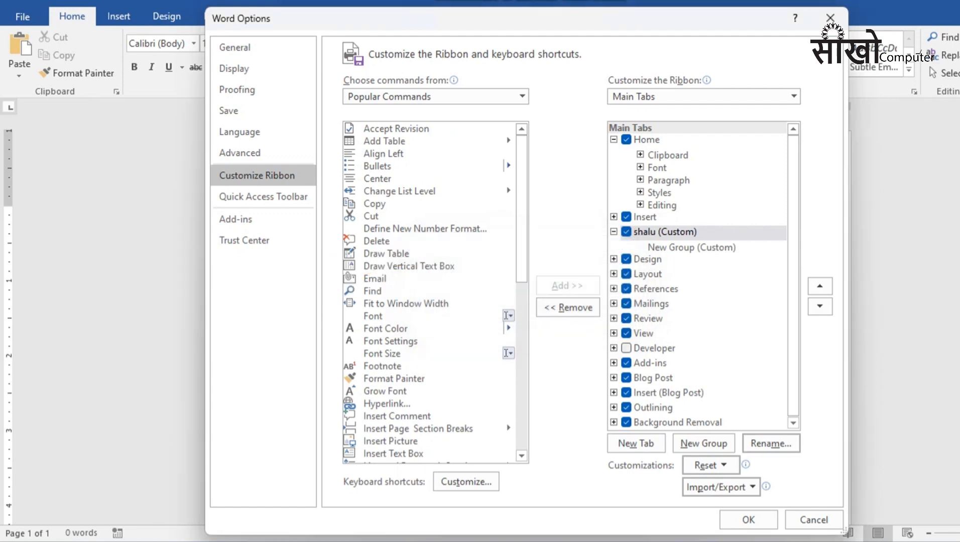
# Rename the new group inside the custom tab as abc
pyautogui.click(692, 248)
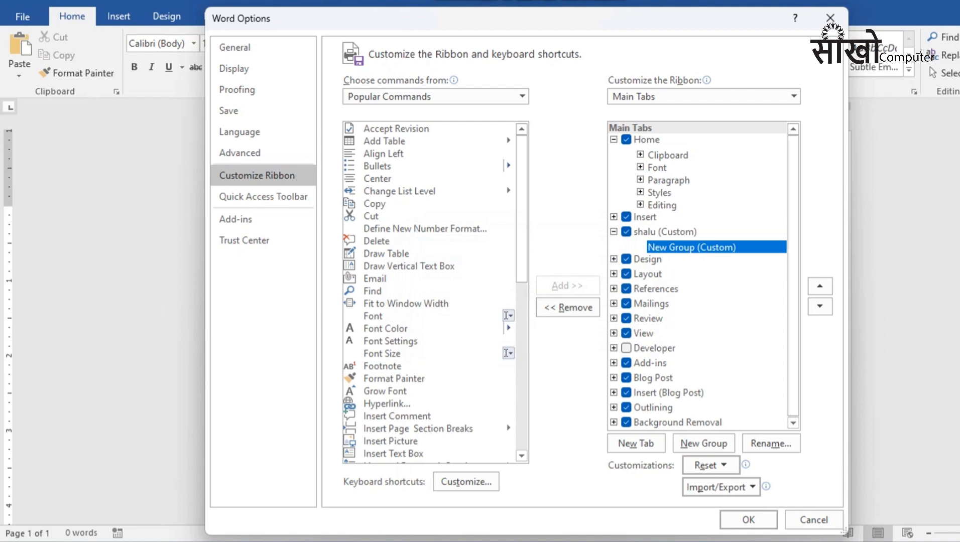
pyautogui.rightClick(667, 249)
pyautogui.press('Escape')
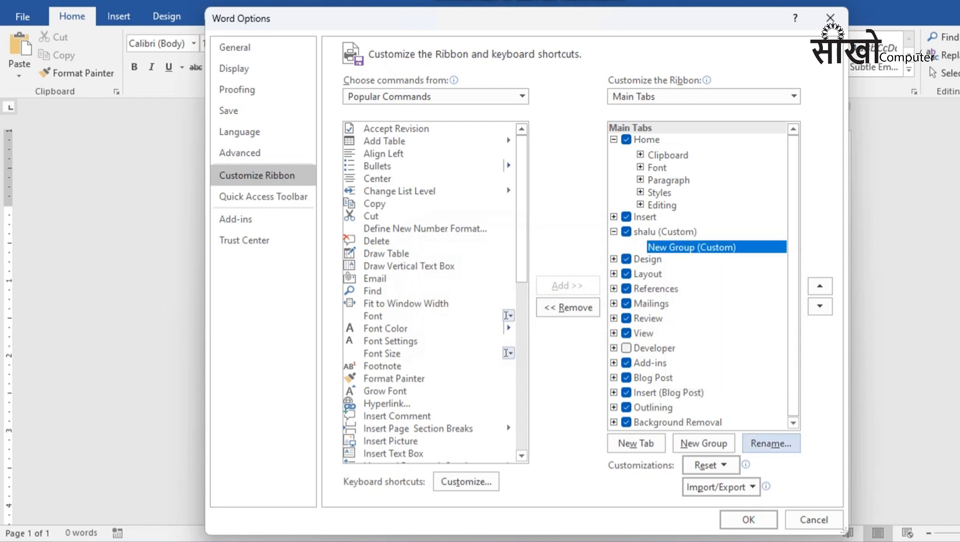
pyautogui.click(771, 444)
pyautogui.write('abc')
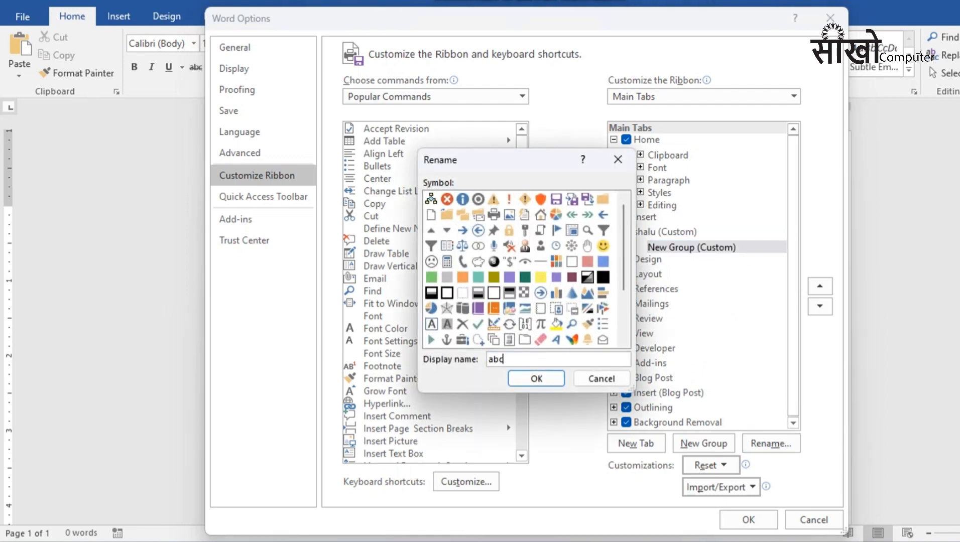
pyautogui.press('Return')
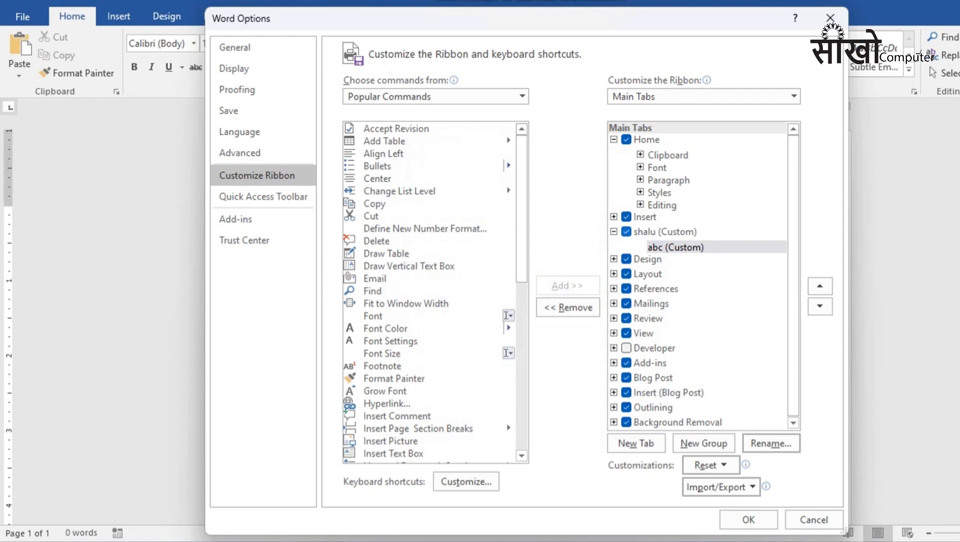
# Add the Draw Table command to the abc group of the custom tab
pyautogui.click(665, 232)
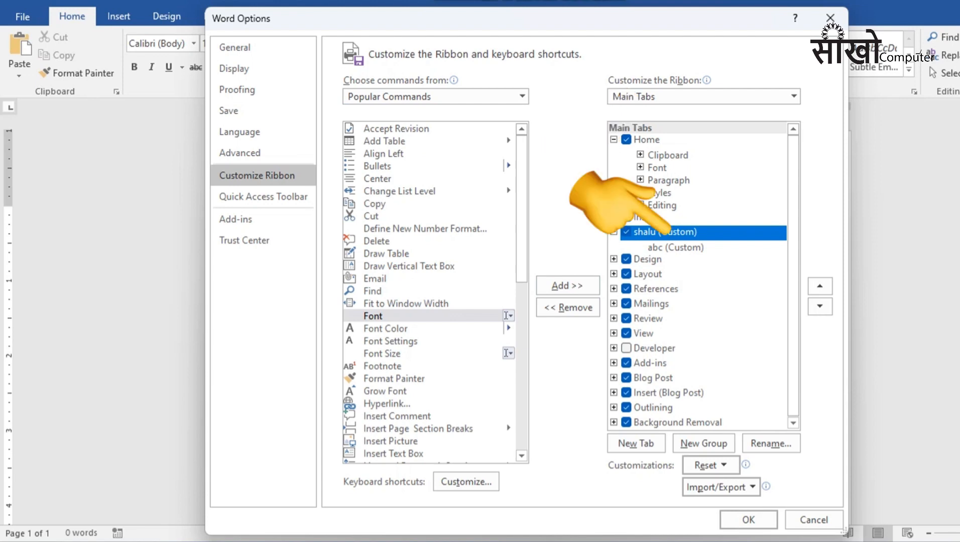
pyautogui.click(676, 248)
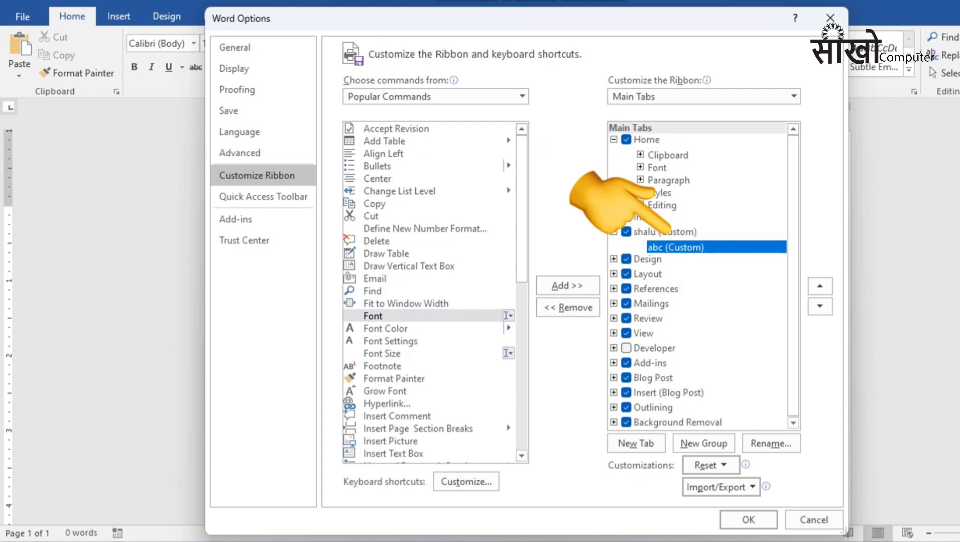
pyautogui.click(614, 232)
pyautogui.click(613, 232)
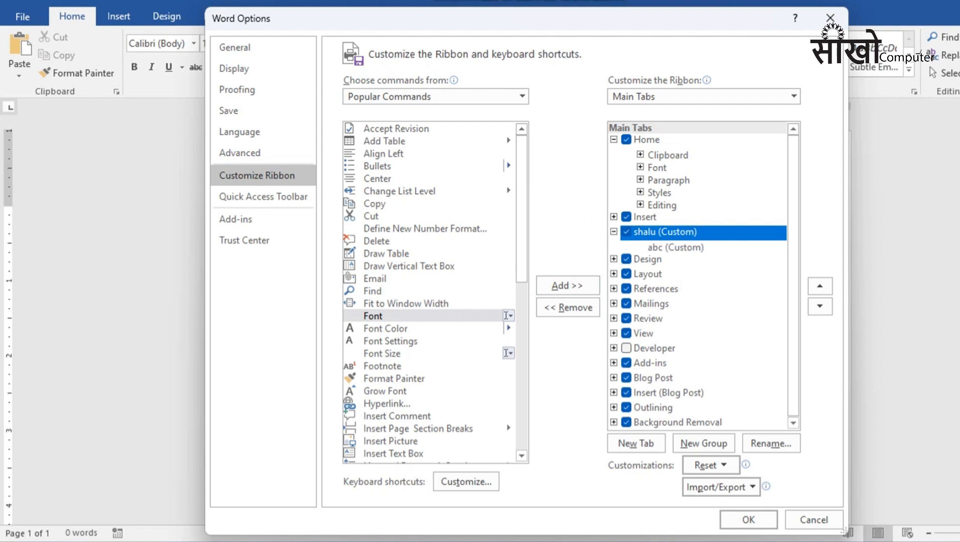
pyautogui.click(648, 260)
pyautogui.click(676, 248)
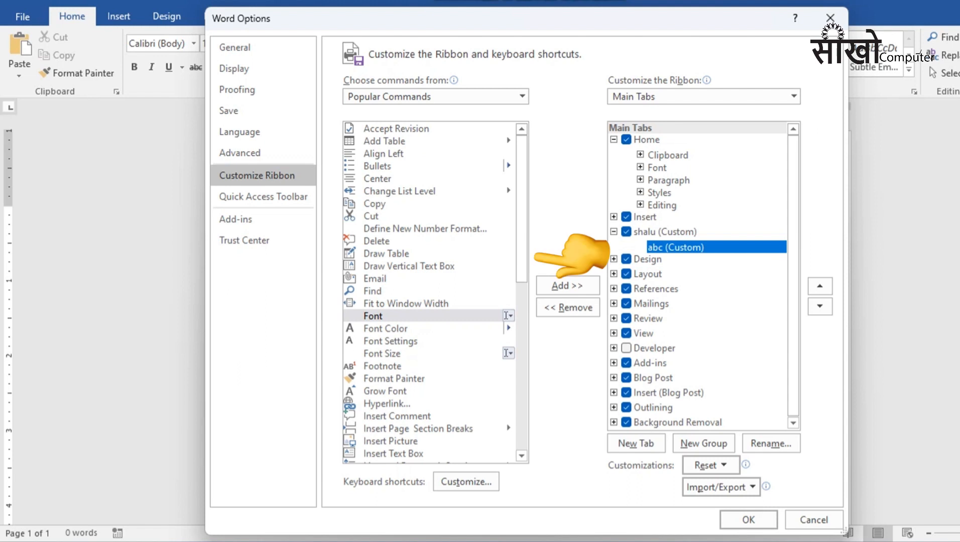
pyautogui.click(383, 254)
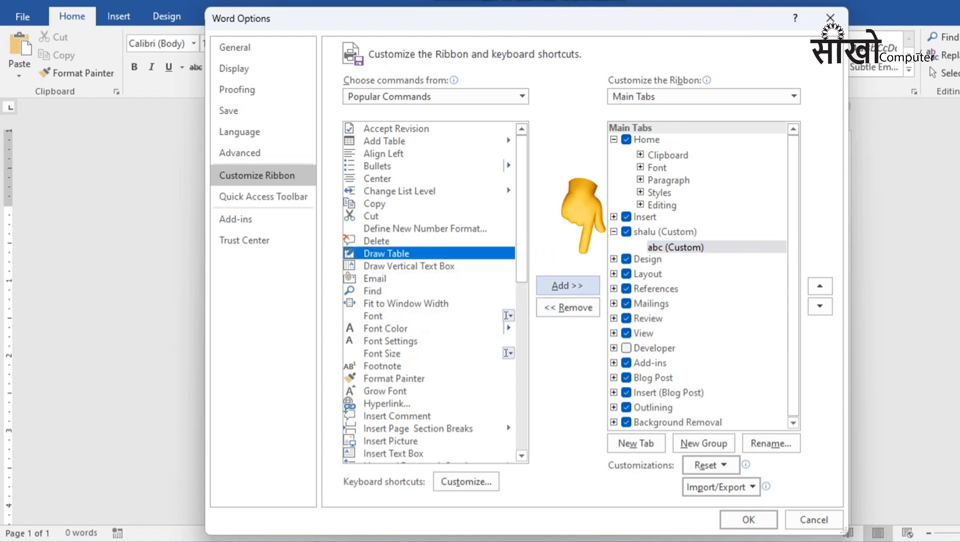
pyautogui.click(567, 285)
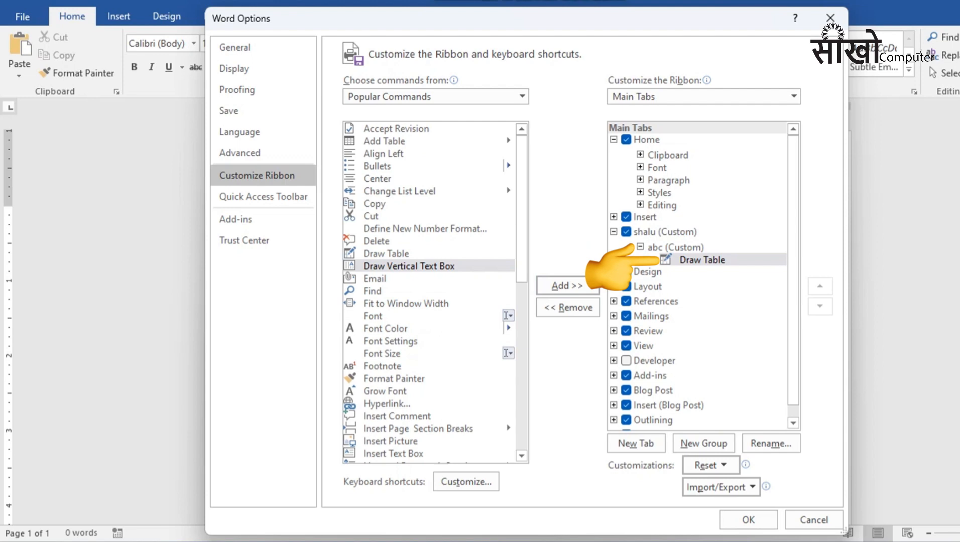
# Add the Font Color, Font, Font Size and Hyperlink commands to the abc group below Draw Table
pyautogui.click(386, 329)
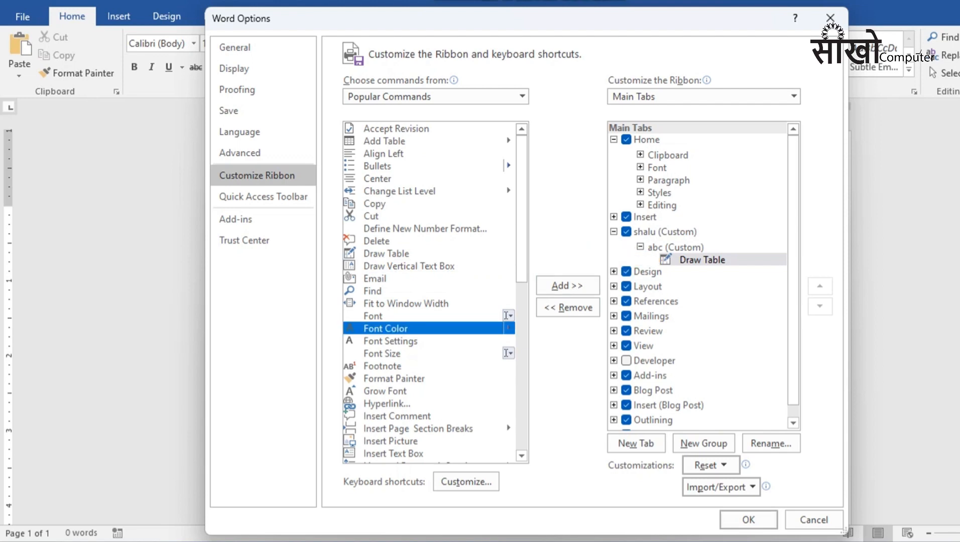
pyautogui.click(568, 286)
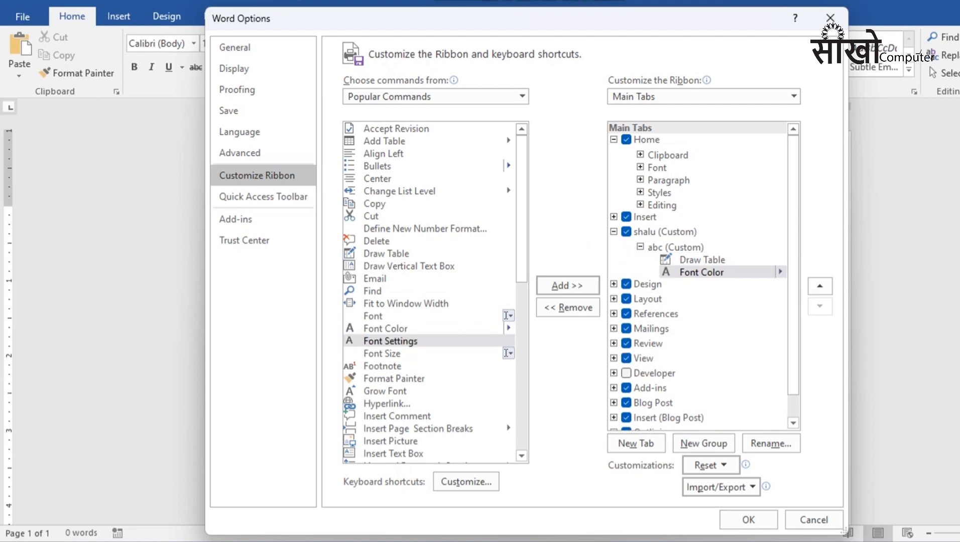
pyautogui.click(373, 316)
pyautogui.click(567, 285)
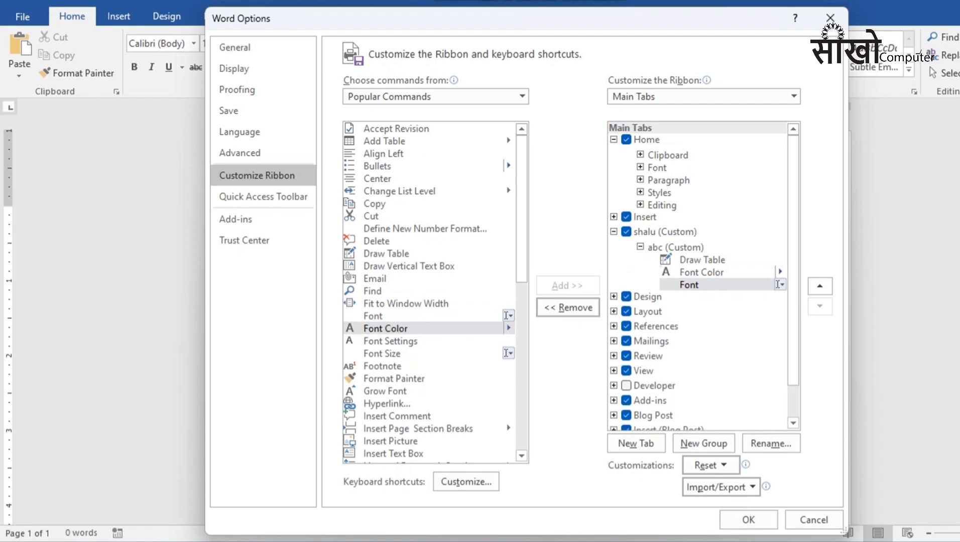
pyautogui.click(383, 354)
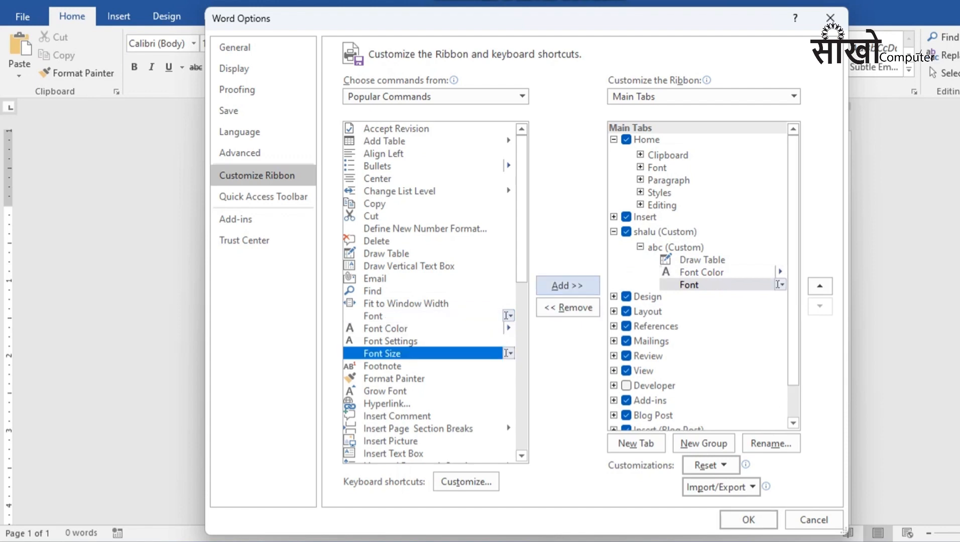
pyautogui.click(567, 285)
pyautogui.scroll(-1, 429, 291)
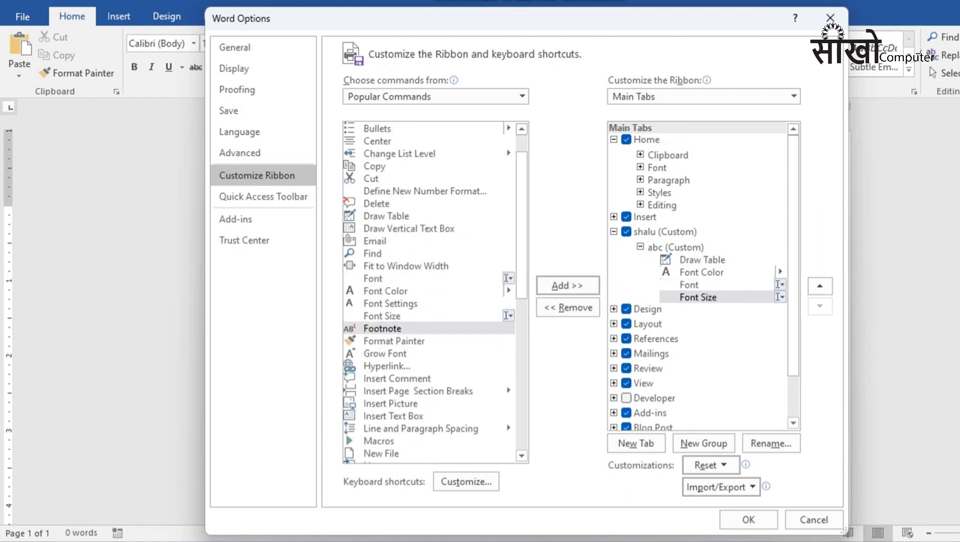
pyautogui.click(387, 366)
pyautogui.click(568, 286)
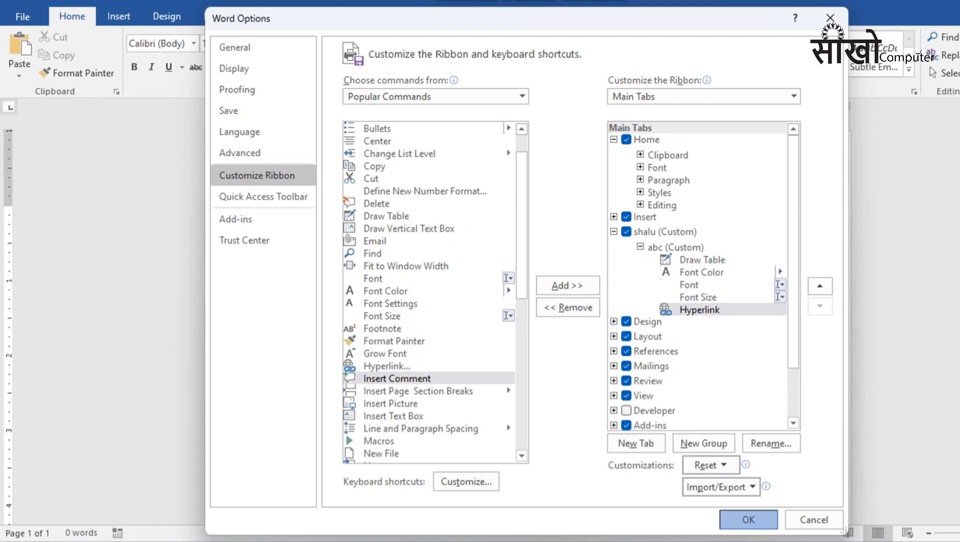
# Apply the ribbon customization and display the new custom tab's commands in the ribbon
pyautogui.click(749, 520)
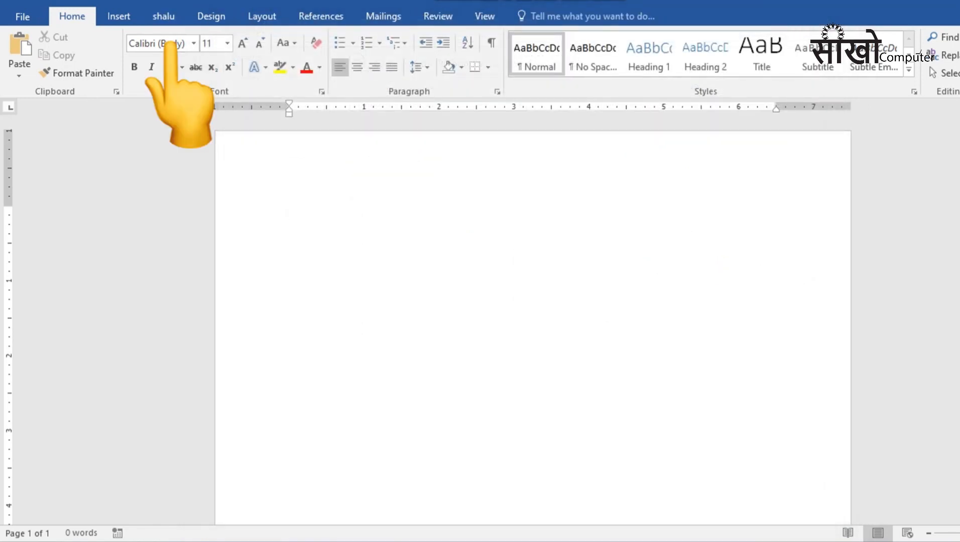
pyautogui.click(163, 16)
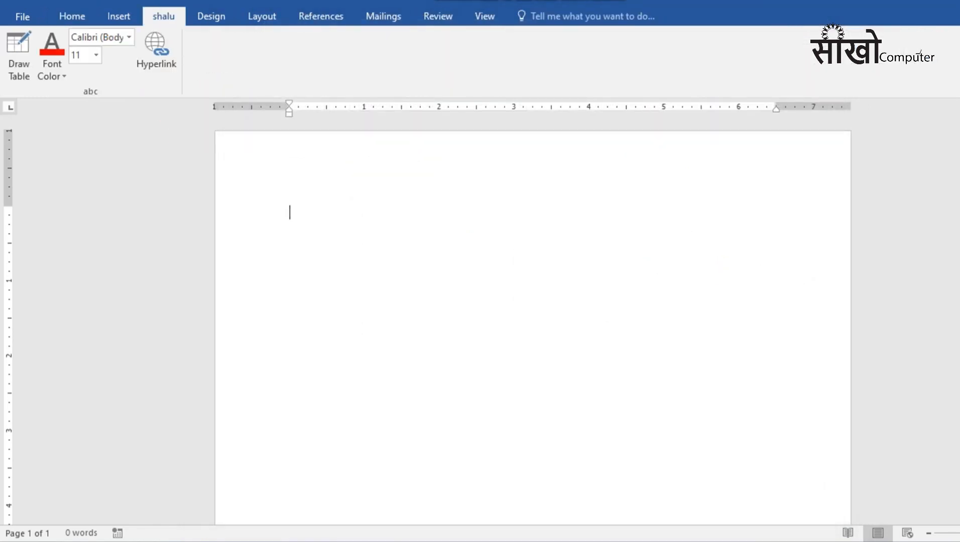